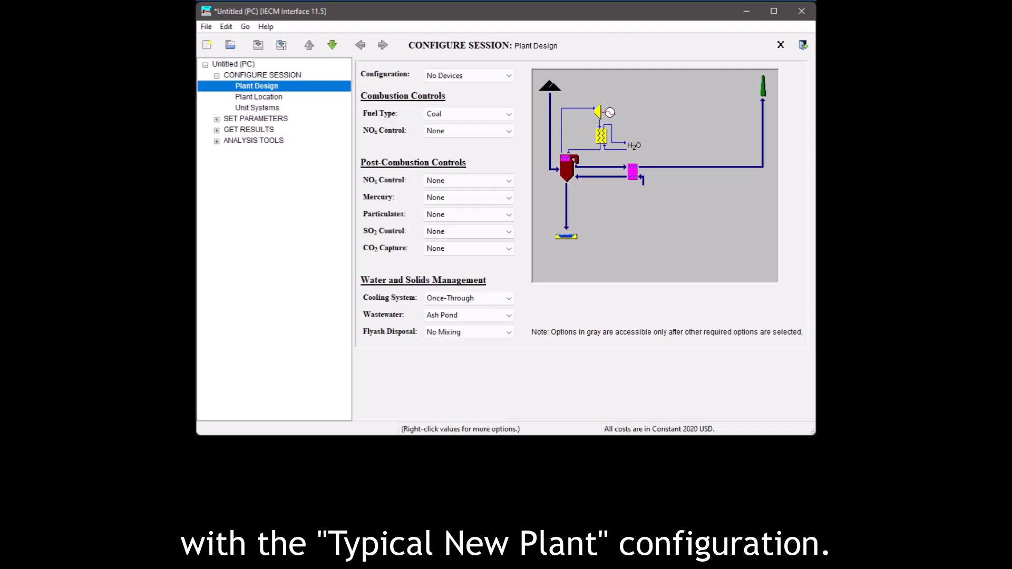
- Set the plant design configuration to Typical New Plant
left_click(492, 74)
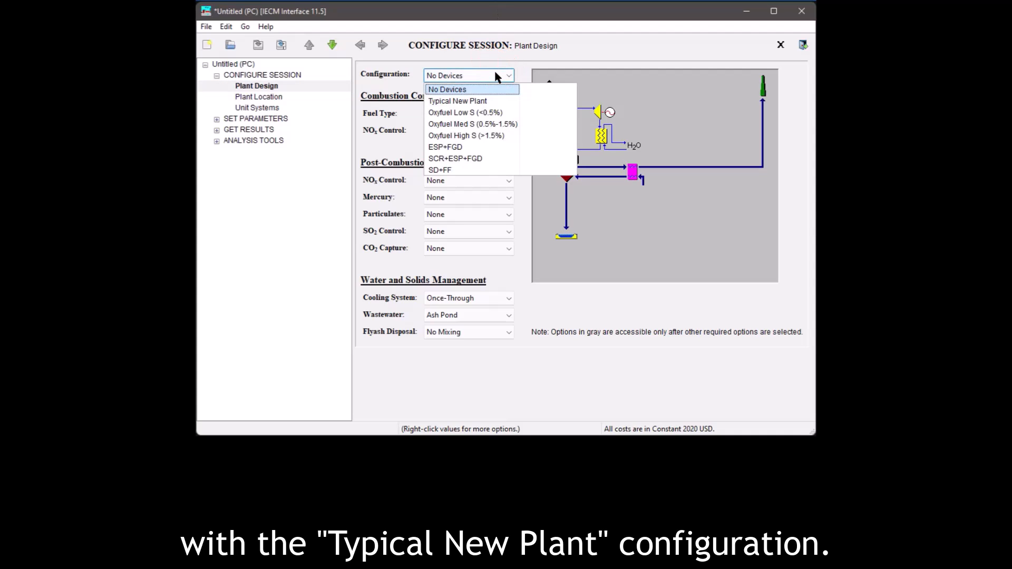
left_click(492, 101)
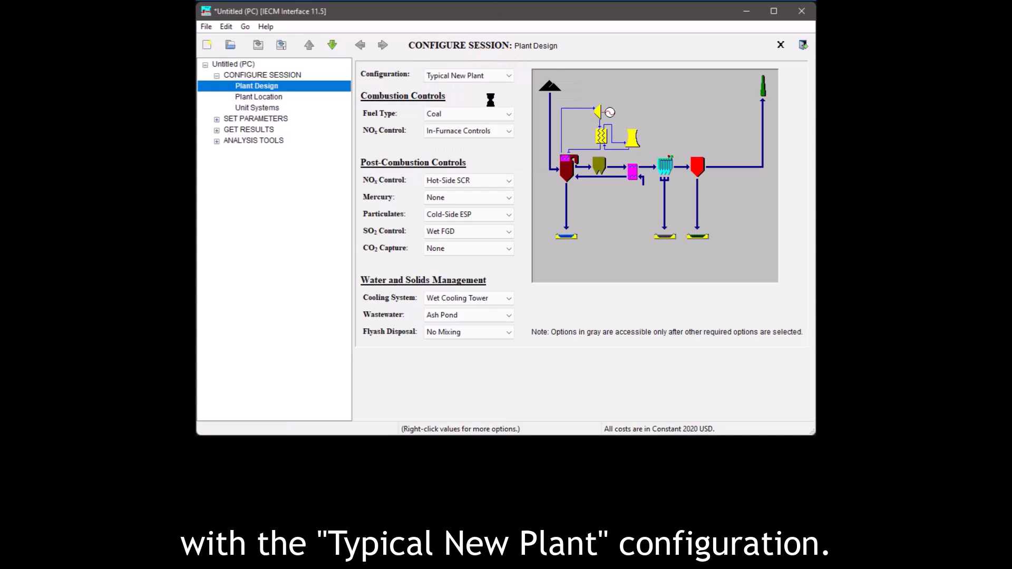
- Assign a Triangular uncertainty distribution to the Capacity Factor in the Overall Plant performance parameters
left_click(260, 118)
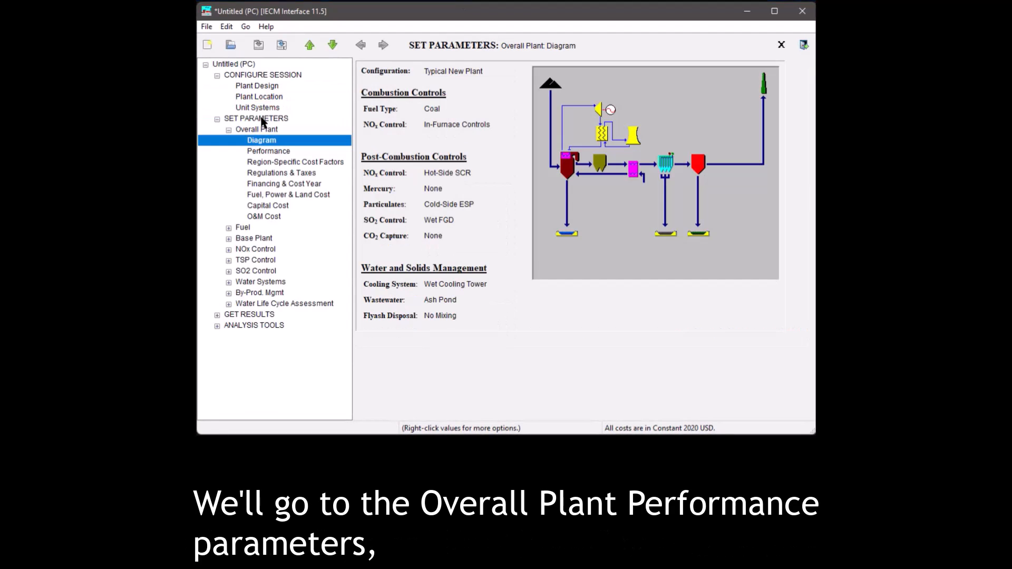
left_click(271, 152)
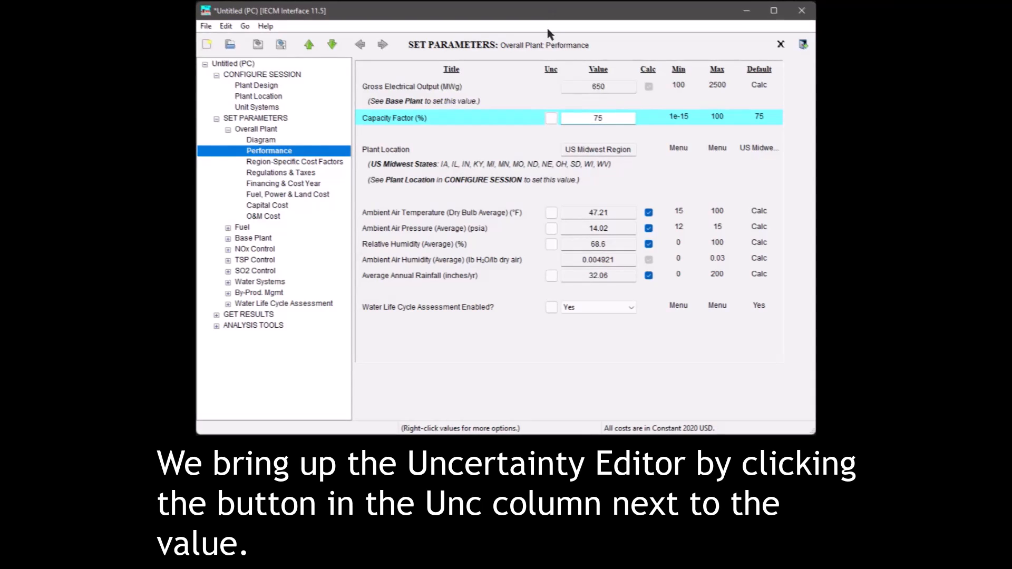
left_click(552, 119)
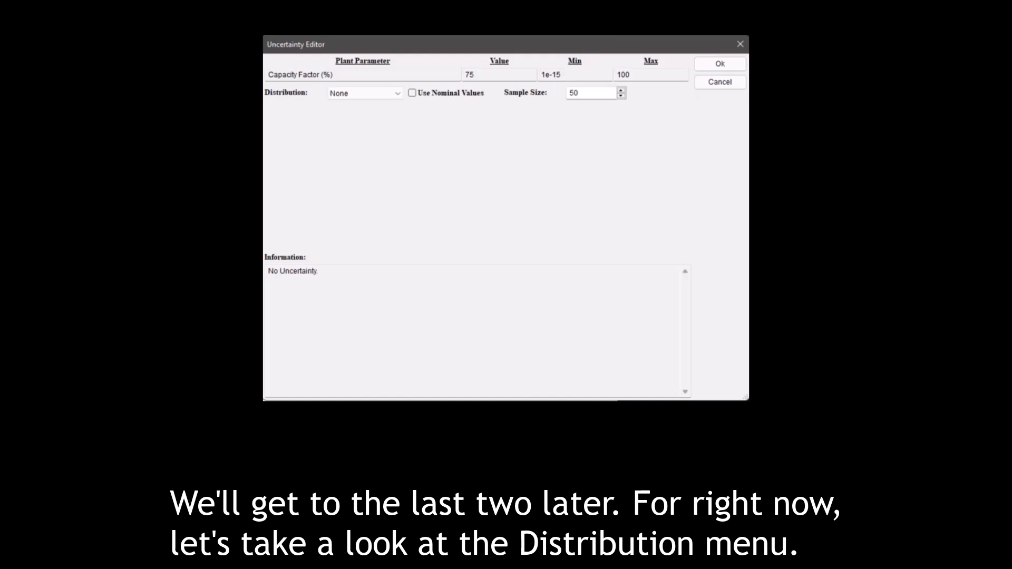
left_click(397, 94)
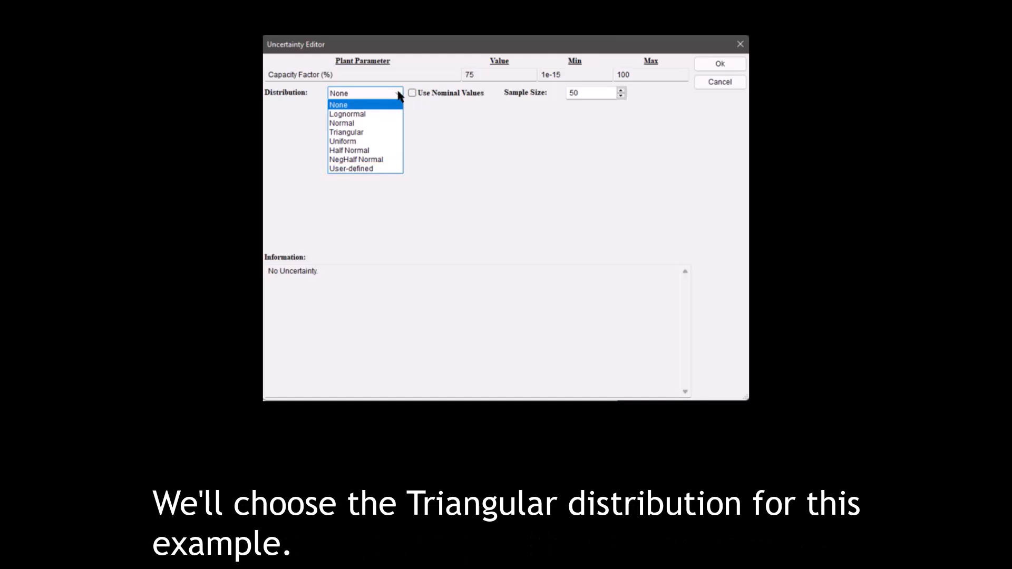
left_click(388, 132)
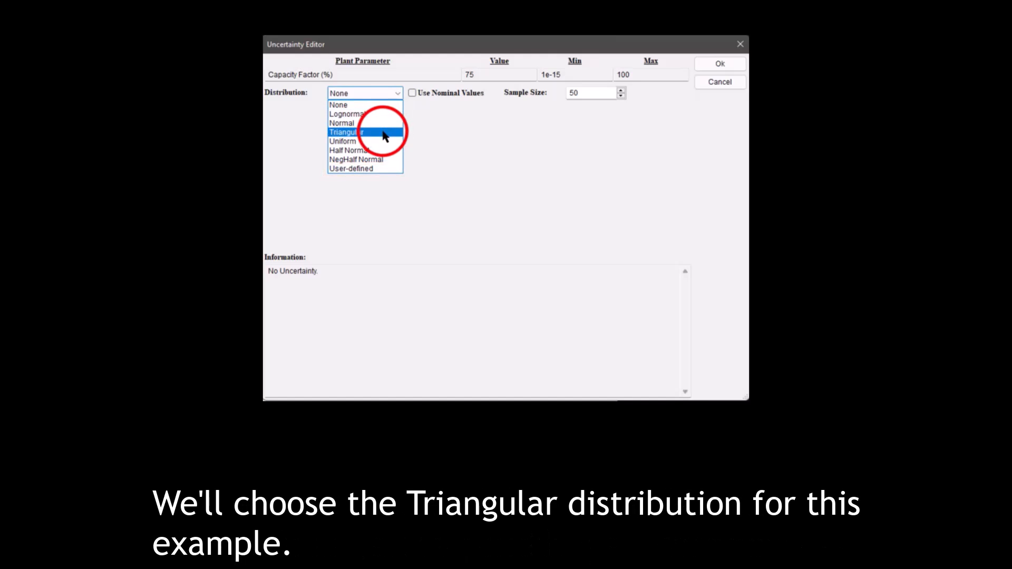
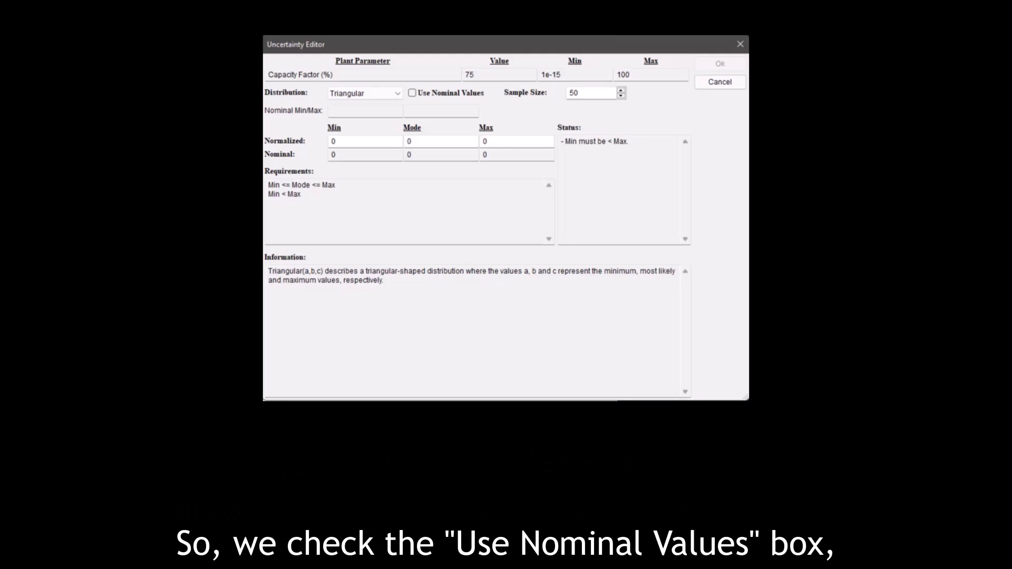
- Define the triangular distribution in nominal values with minimum 60, mode 75 and maximum 85, and save the uncertainty
left_click(412, 93)
left_click(357, 153)
left_click_drag(358, 153, 316, 156)
type("60")
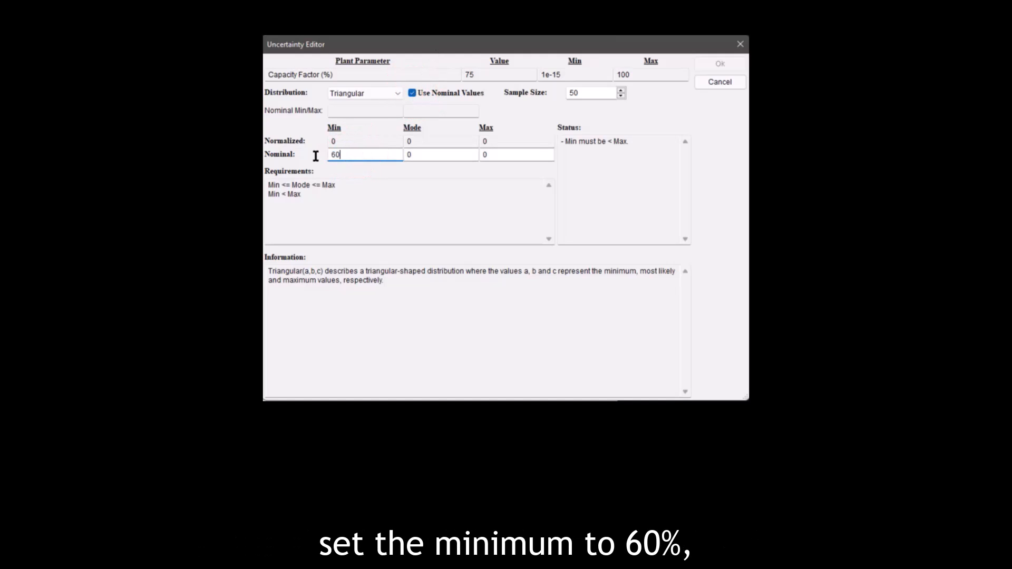
key("Tab")
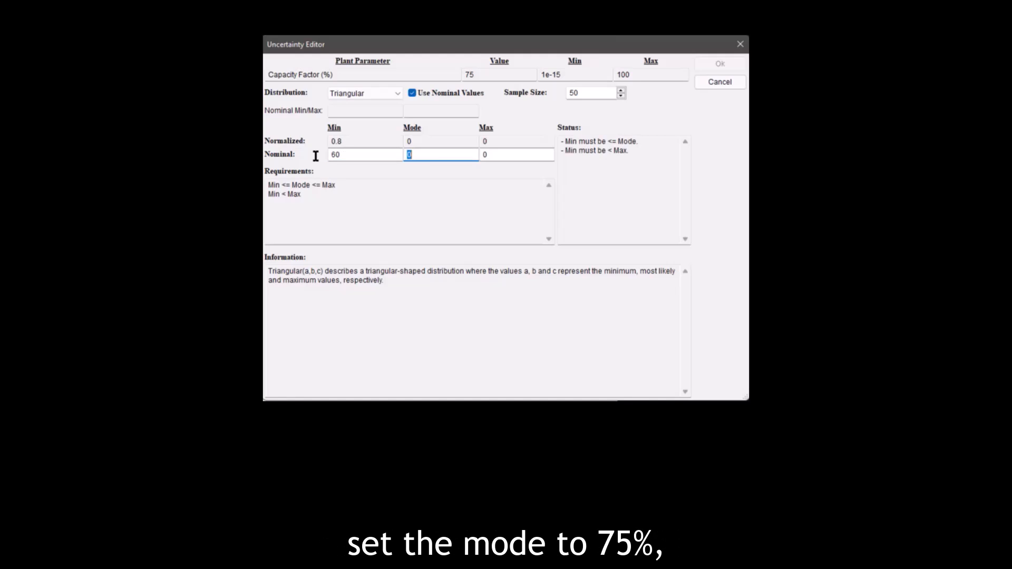
type("75")
key("Tab")
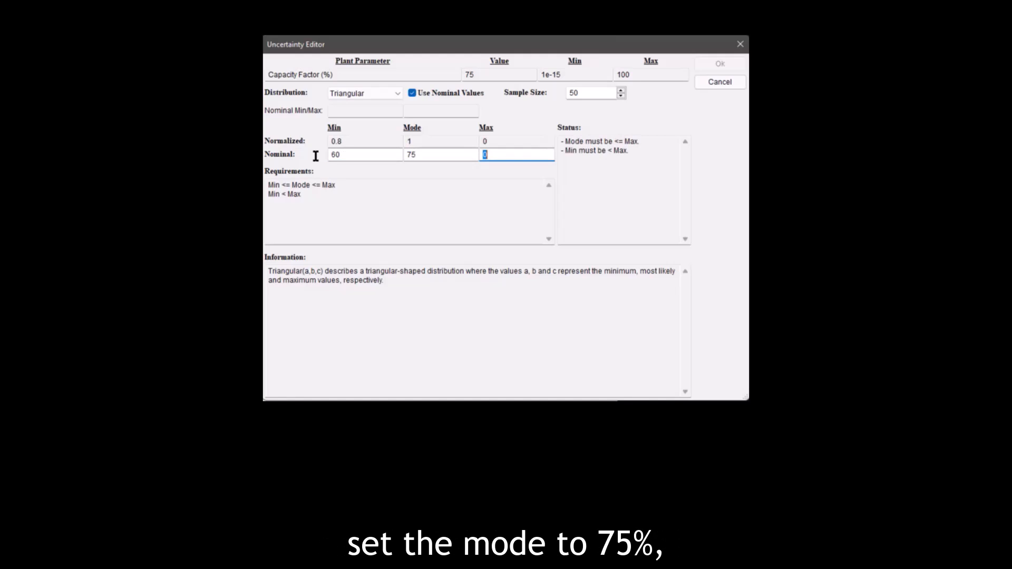
type("85")
key("Tab")
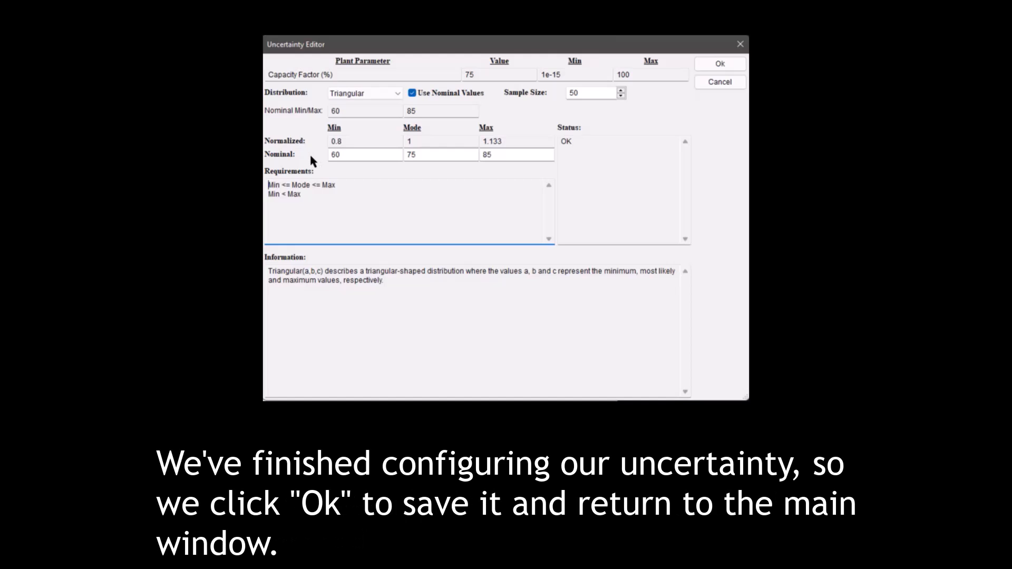
left_click(720, 64)
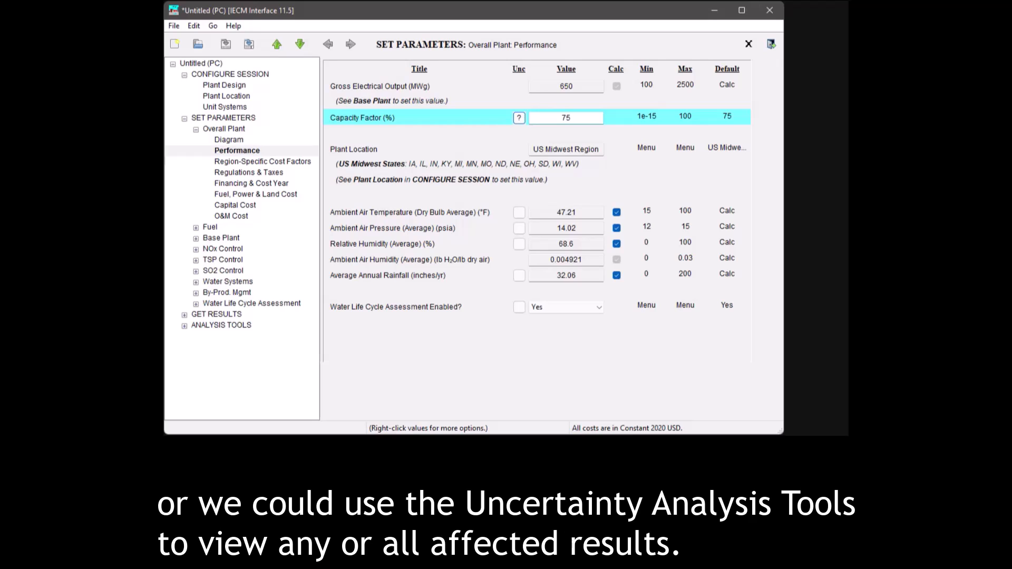
- Display a graph of the Total Revenue Required ($/MWh) from the Overall Plant cost summary and examine its statistics
left_click(208, 314)
left_click(240, 390)
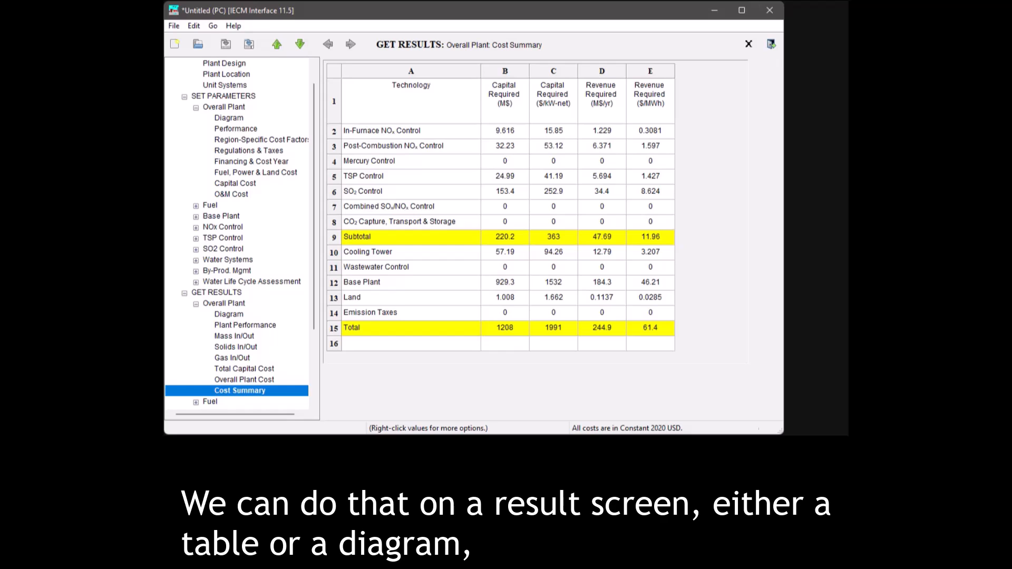
right_click(665, 330)
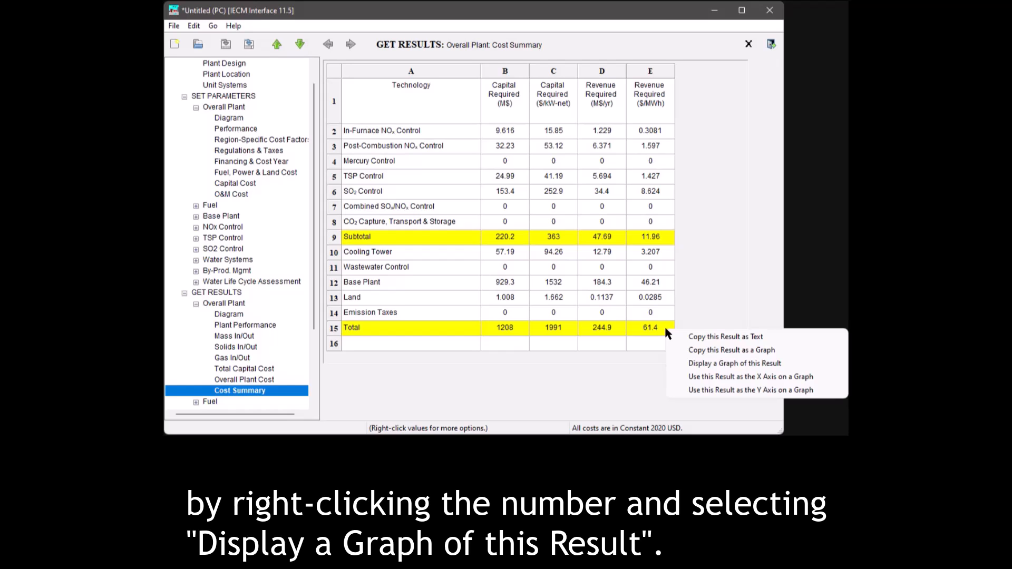
left_click(702, 363)
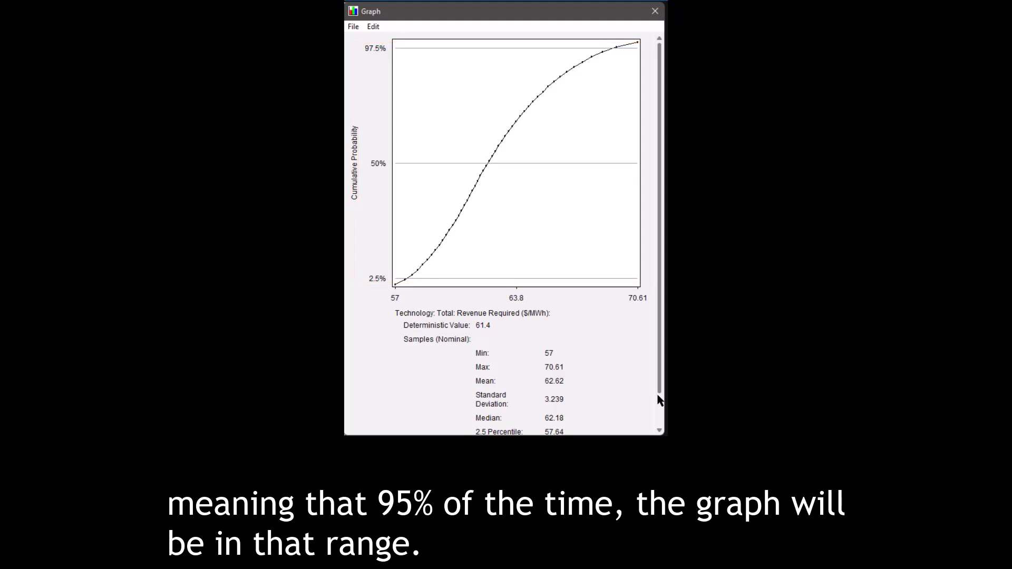
scroll(661, 401, "down", 2)
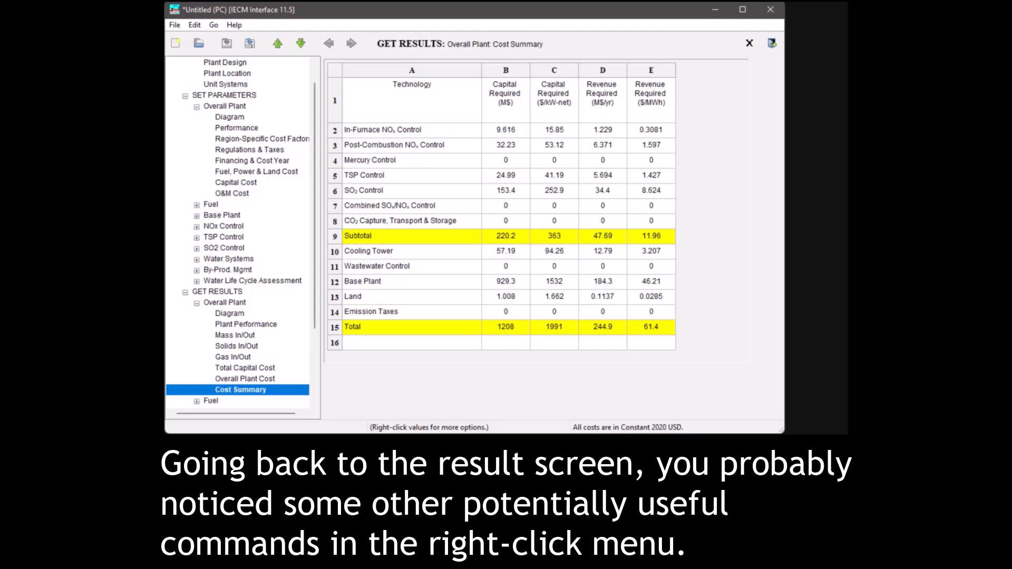
- Use the cost summary's Total Revenue Required ($/MWh) as the X axis on an uncertainty graph
right_click(664, 327)
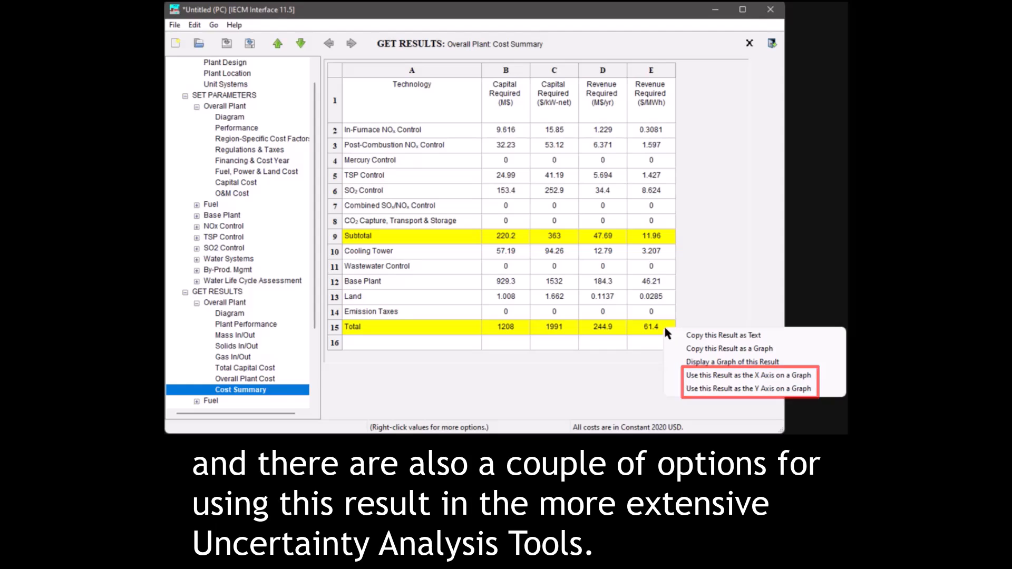
left_click(699, 374)
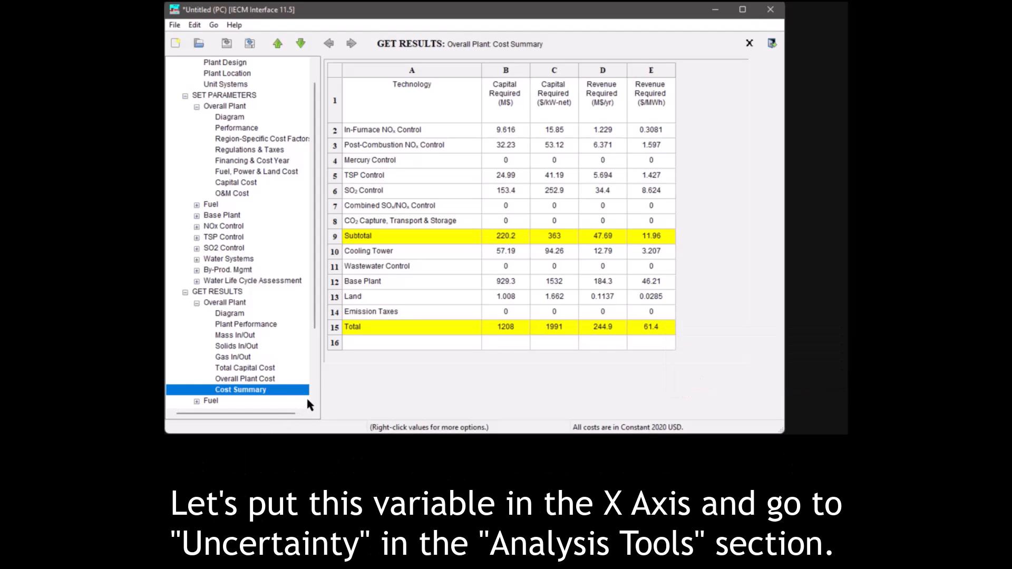
- In the uncertainty configuration, review the available sampling methods, keep Median LHS and set the sample size to 100
scroll(310, 400, "down", 3)
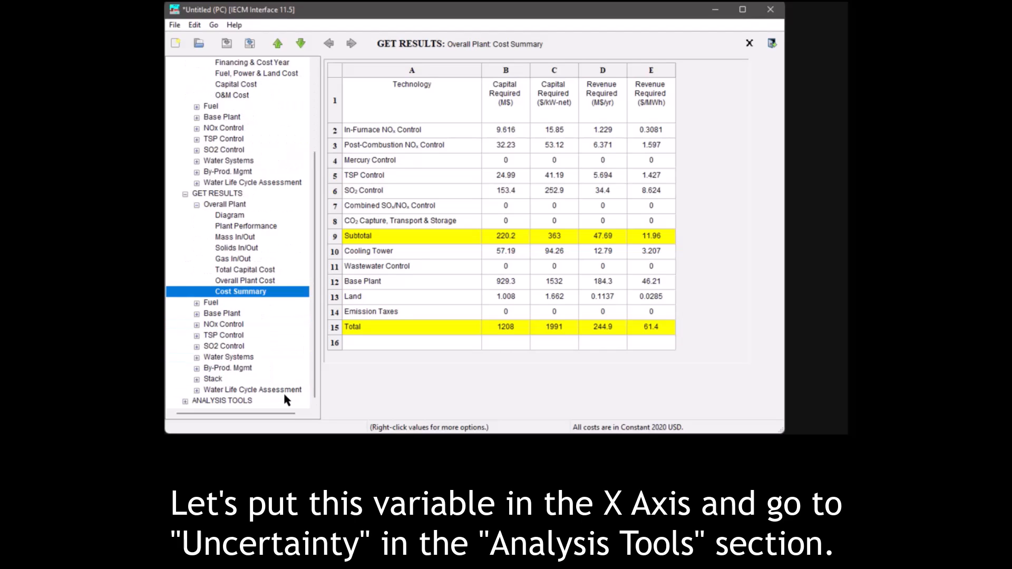
left_click(185, 402)
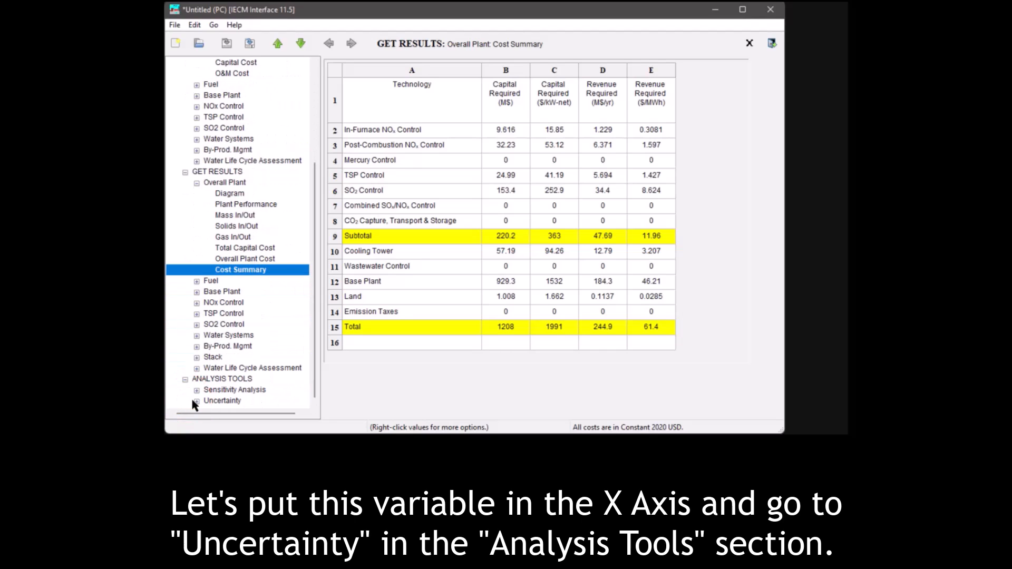
left_click(230, 403)
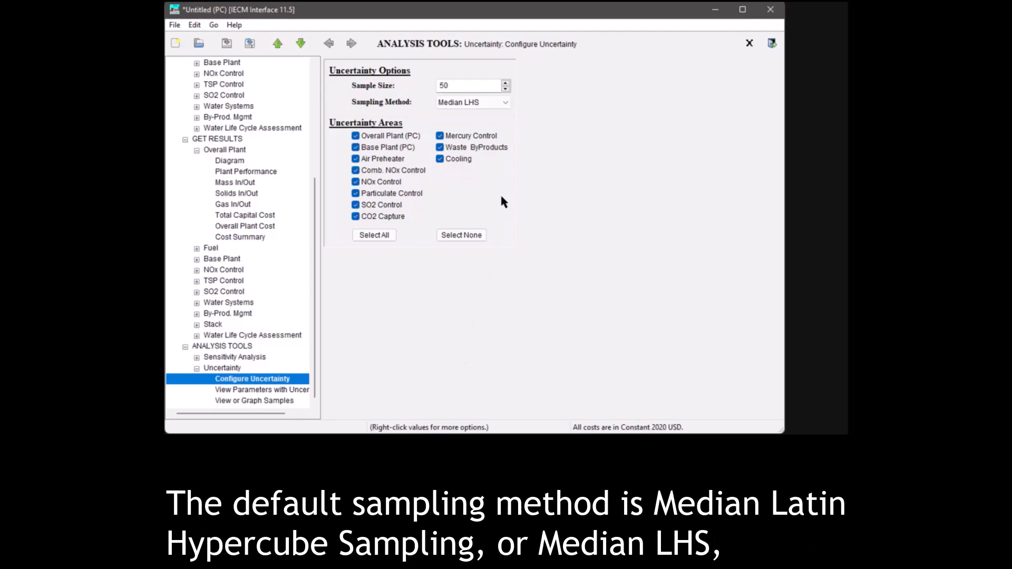
left_click(505, 103)
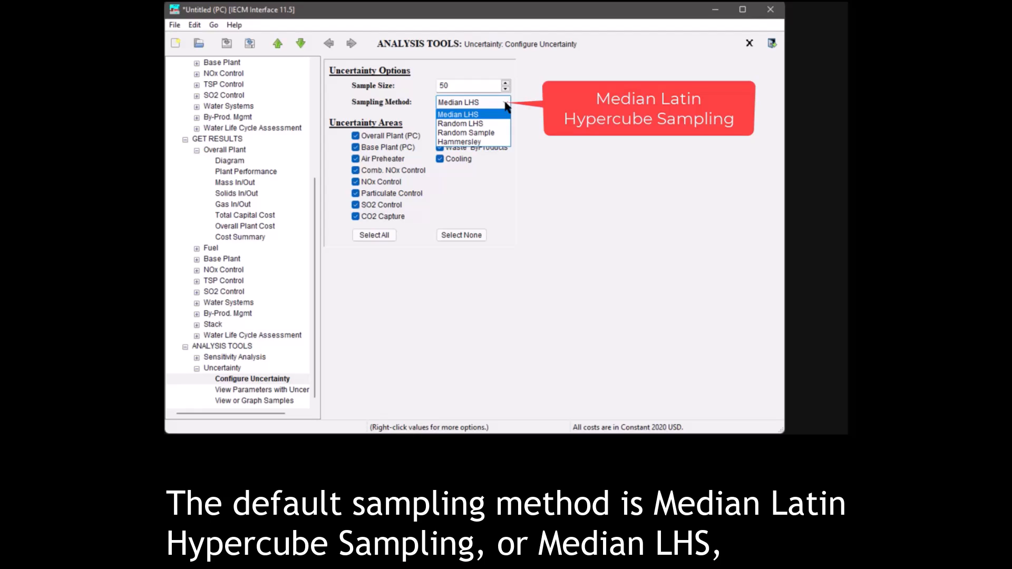
left_click(505, 101)
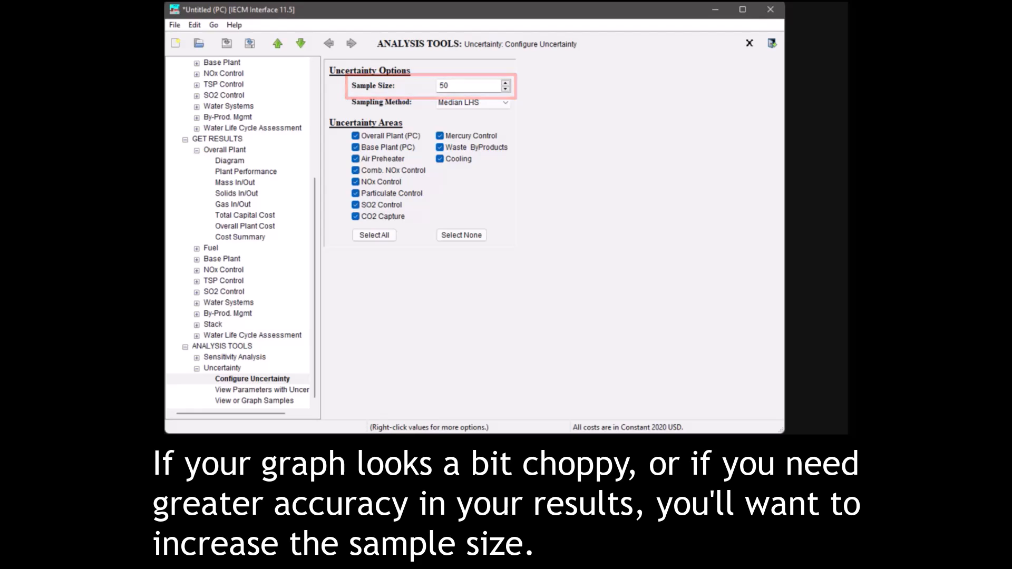
double_click(467, 85)
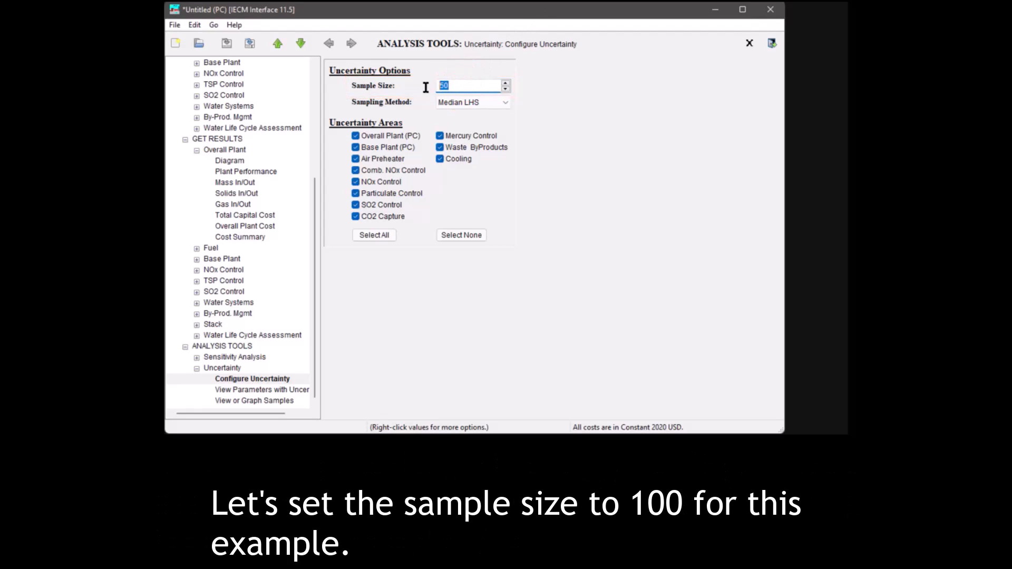
type("100")
key("Tab")
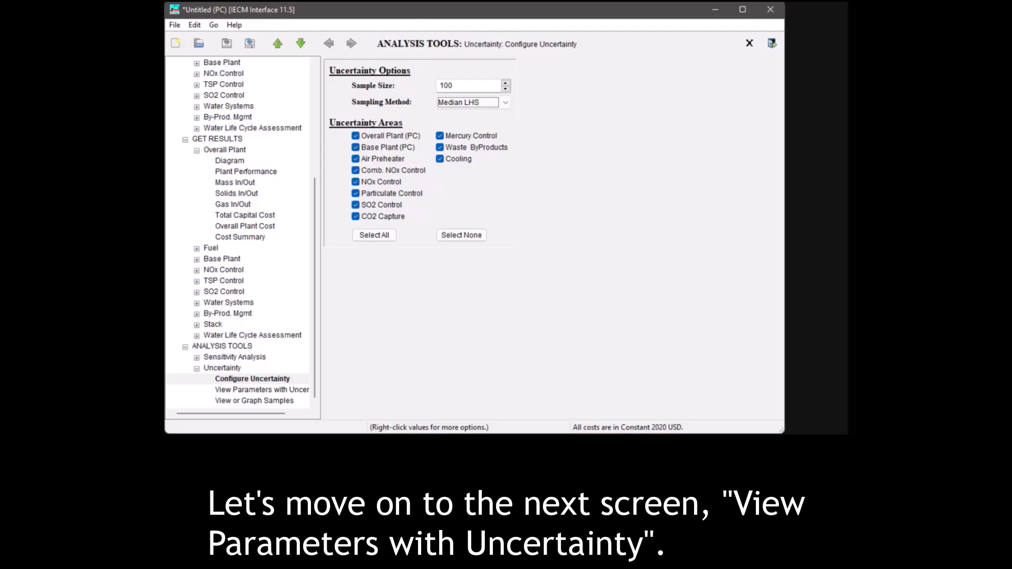
- Inspect the Capacity Factor's details in the list of parameters with uncertainty
left_click(276, 391)
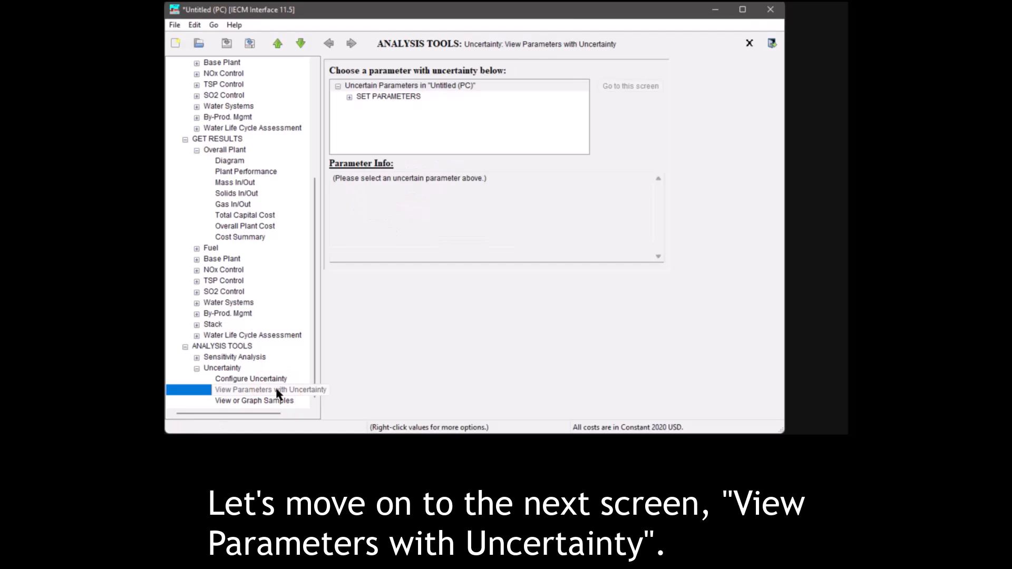
left_click(415, 97)
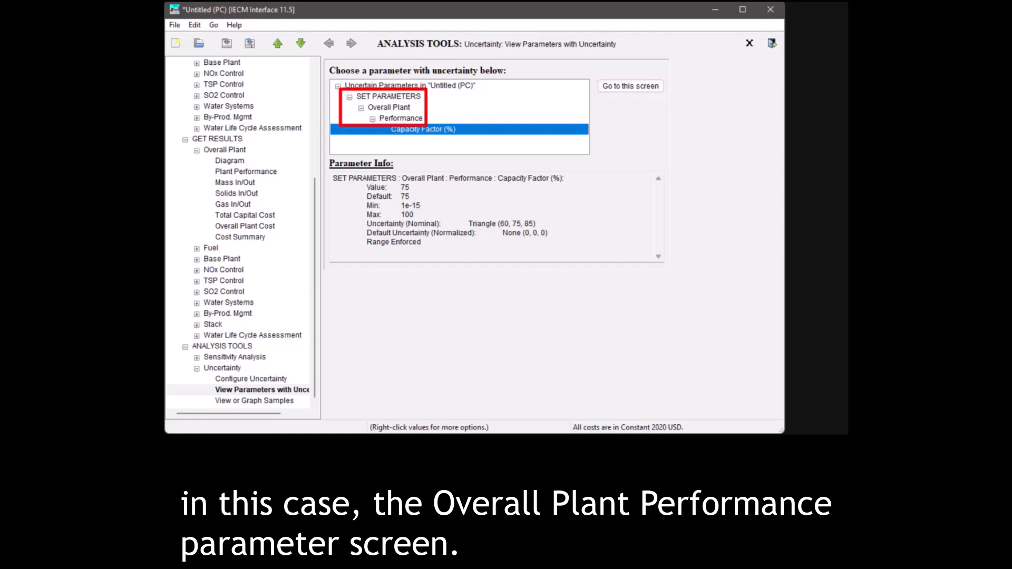
- View the uncertainty samples for Total Capital Required ($/kW-net) and Total Revenue Required ($/MWh), and show the latter's detailed graph
left_click(265, 402)
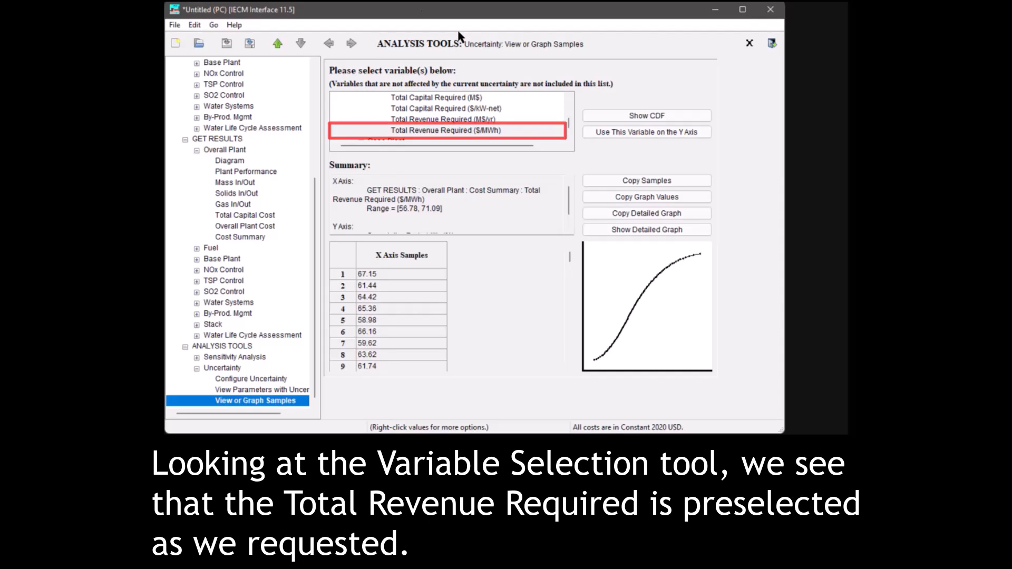
left_click(447, 111)
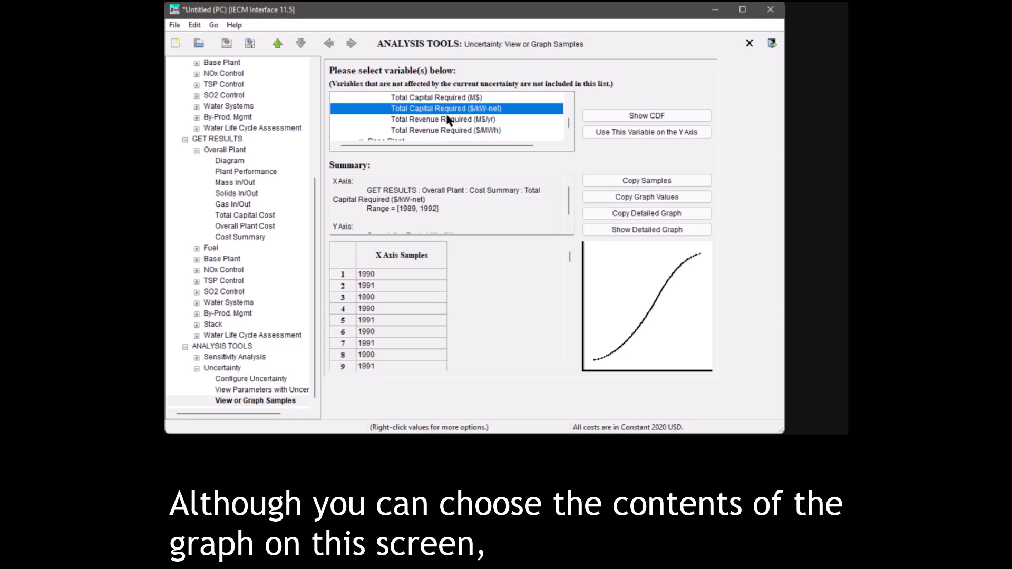
left_click(448, 132)
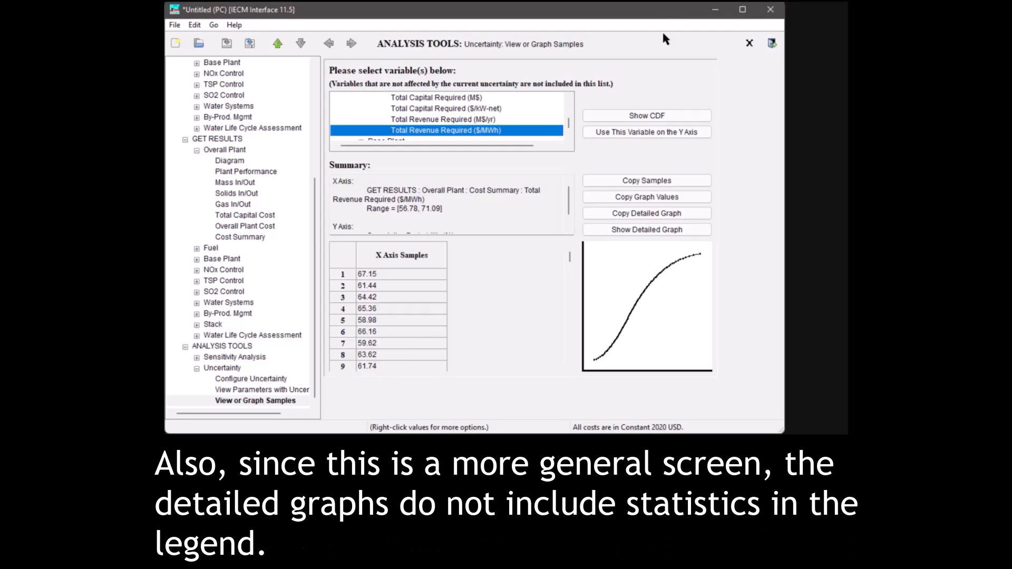
left_click(666, 231)
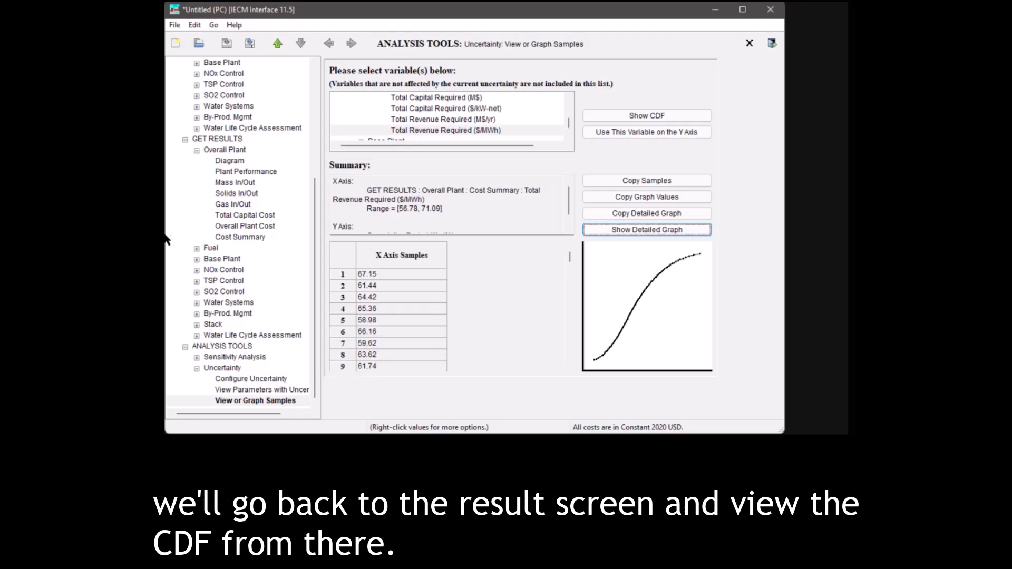
- Return to the Overall Plant cost summary and display the cumulative probability graph of Total Revenue Required ($/MWh)
left_click(232, 238)
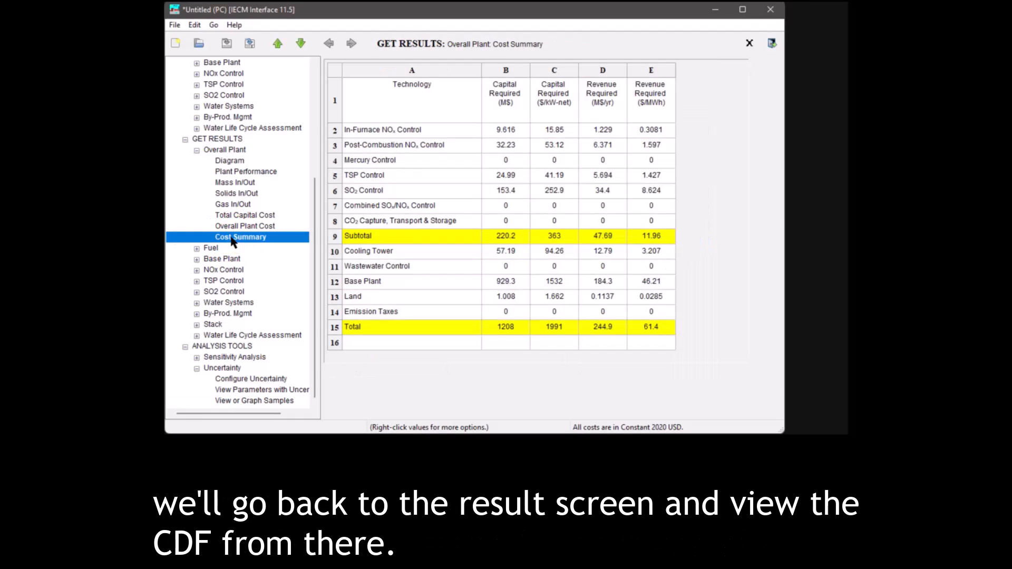
right_click(645, 331)
left_click(711, 364)
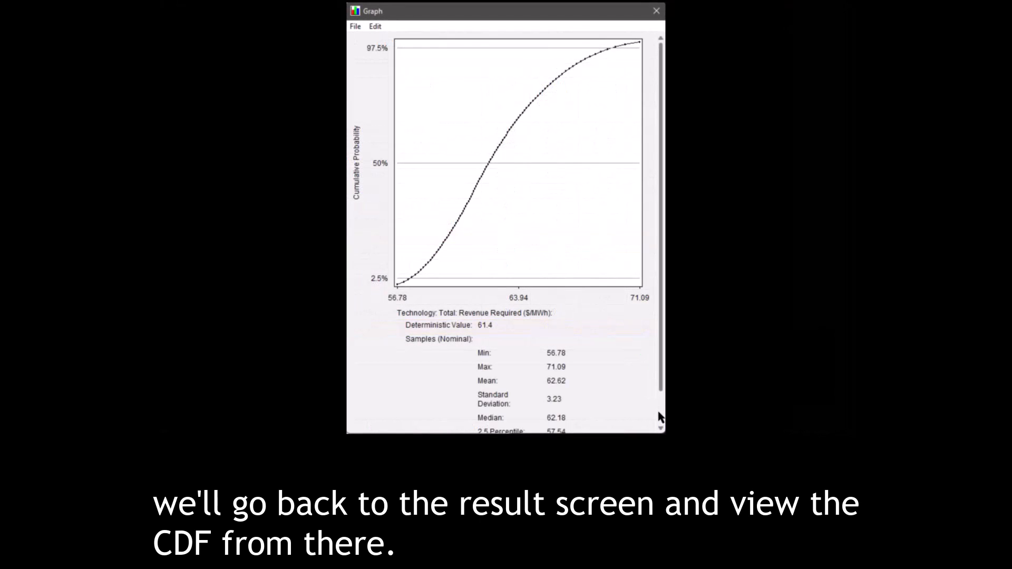